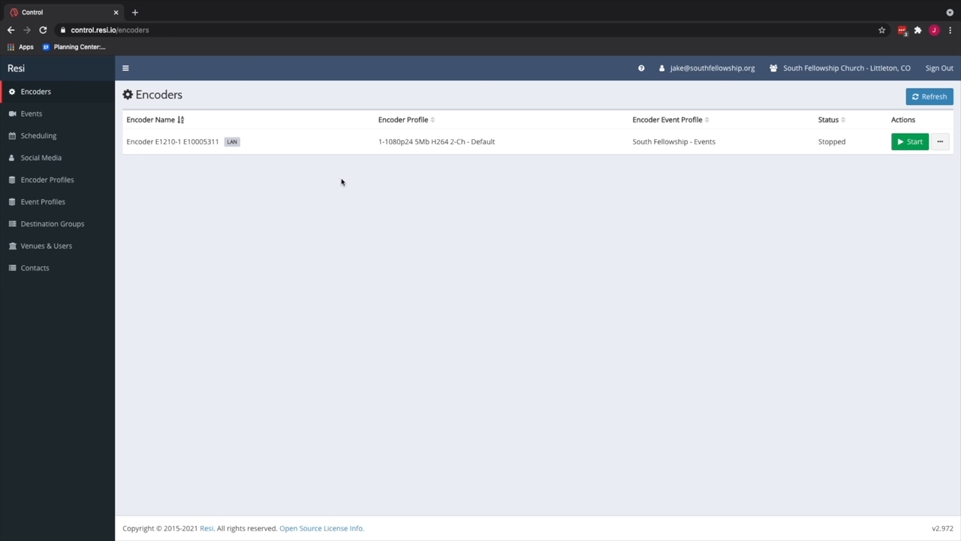
Browse the sidebar between Encoders, Events and Scheduling to show each list
left_click(44, 123)
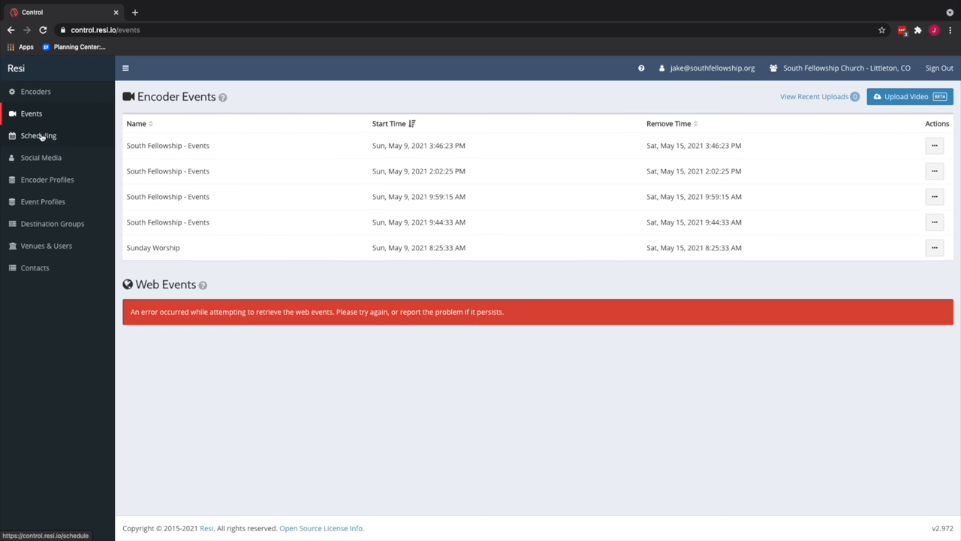
left_click(41, 136)
left_click(36, 117)
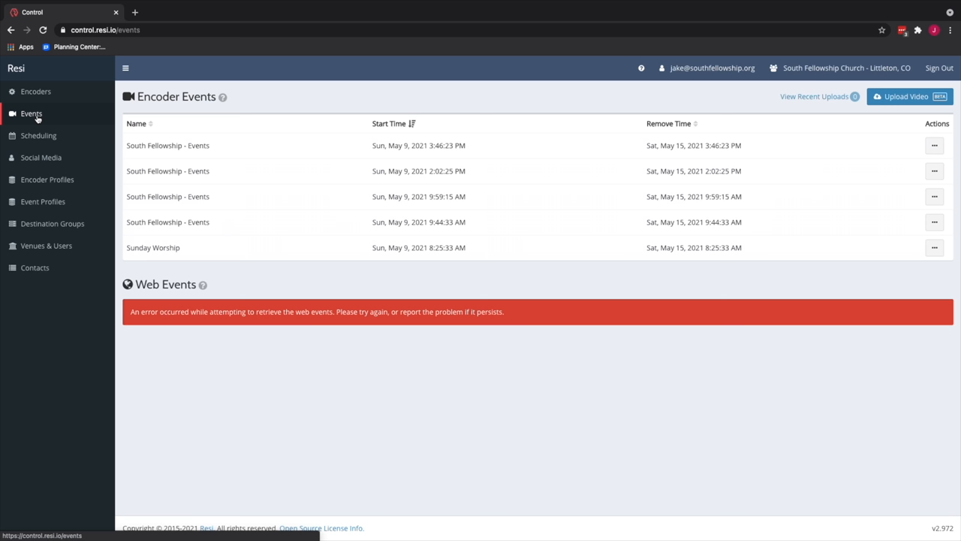
left_click(36, 92)
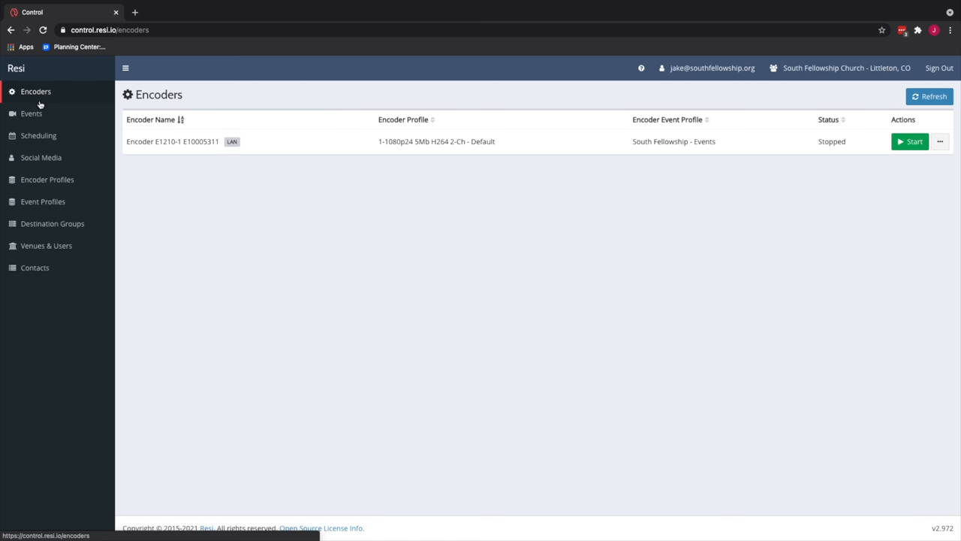
left_click(34, 113)
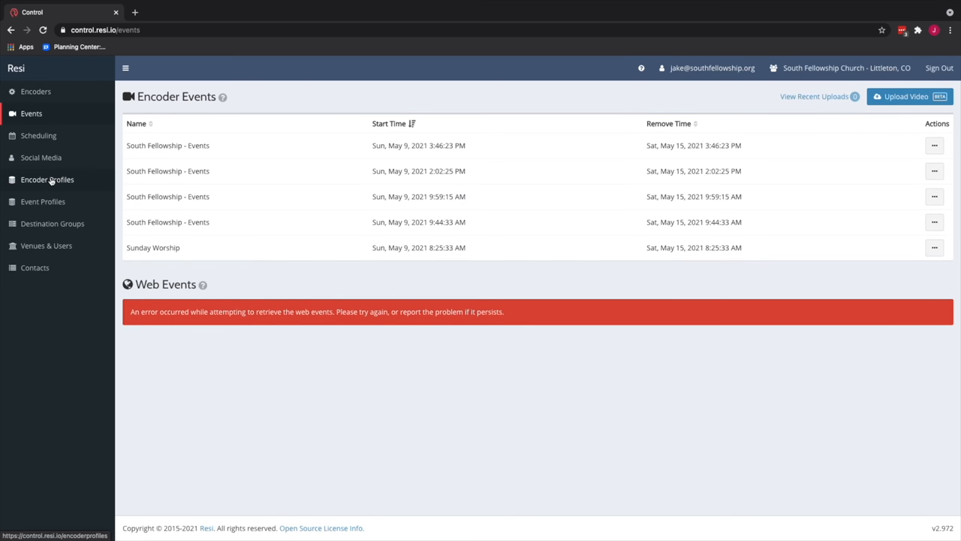
left_click(40, 94)
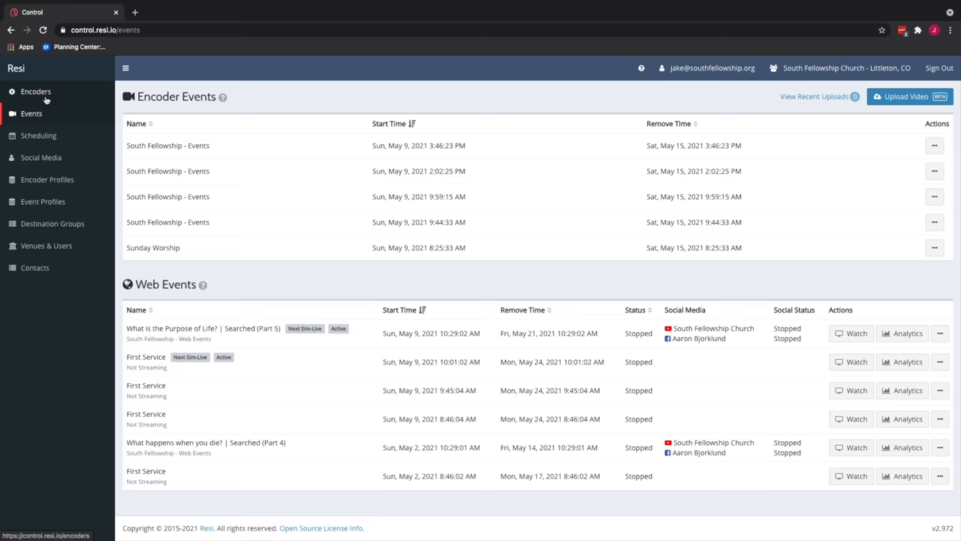
Land on the Scheduling calendar for May 2021 with the recurring Sunday services
left_click(36, 92)
left_click(39, 113)
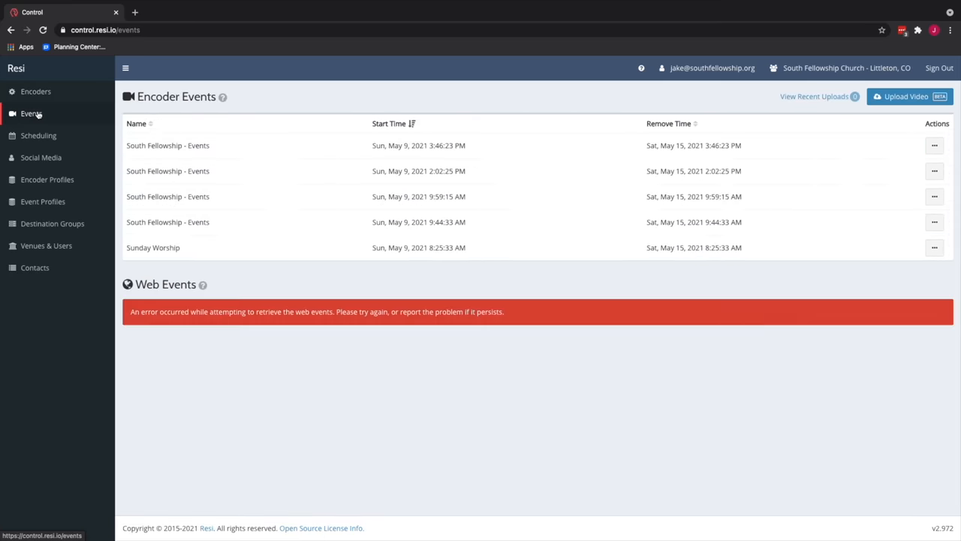
left_click(34, 133)
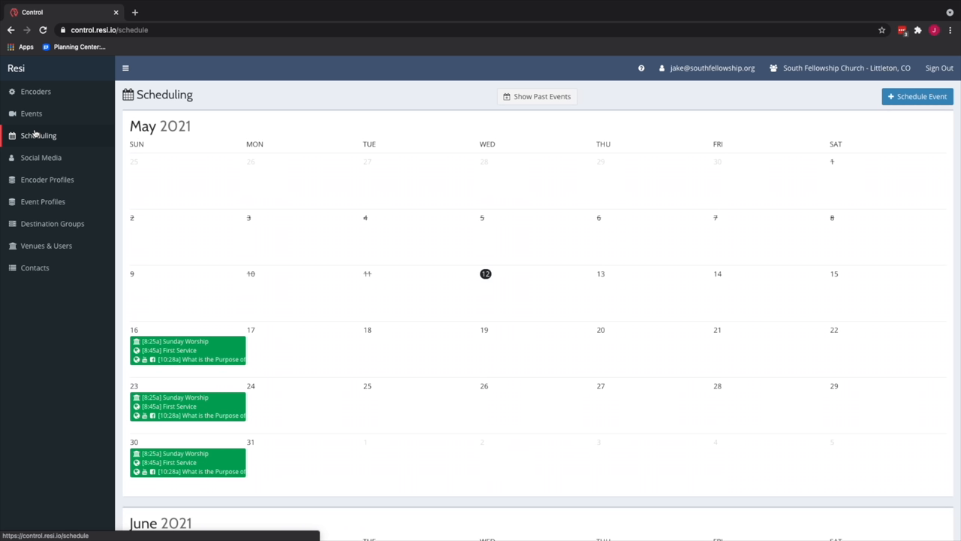
Review Social Media accounts and Encoders, then return to the Scheduling calendar for Sunday Worship
left_click(31, 154)
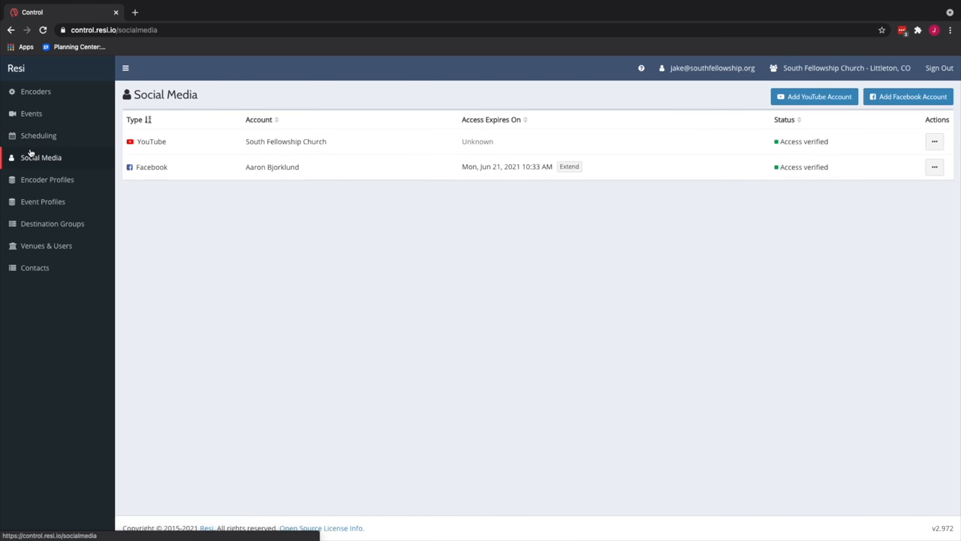
left_click(35, 91)
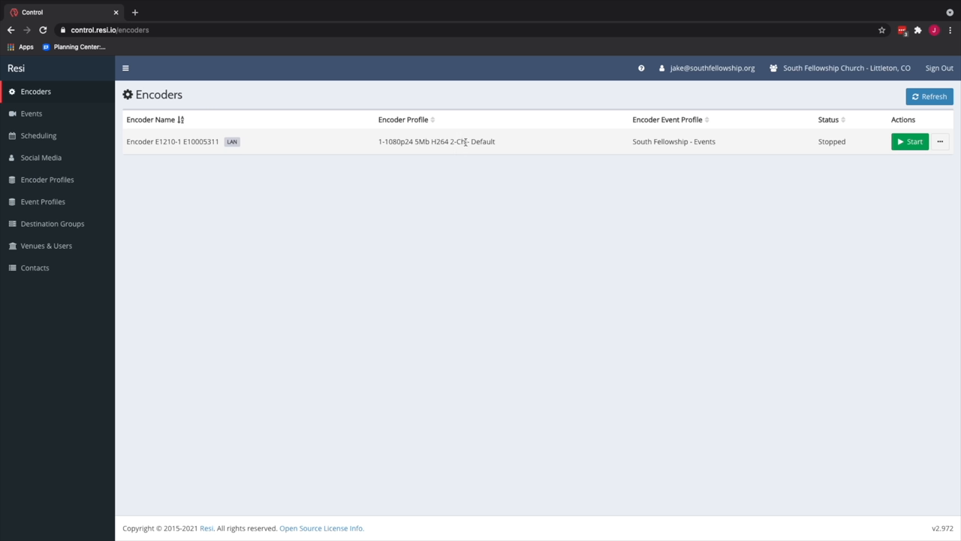
left_click(31, 113)
left_click(36, 136)
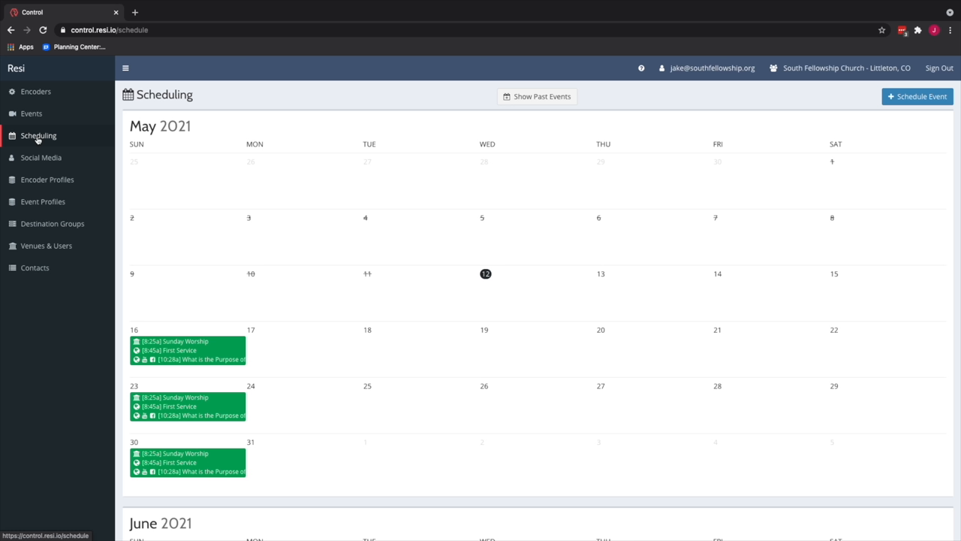
left_click(192, 351)
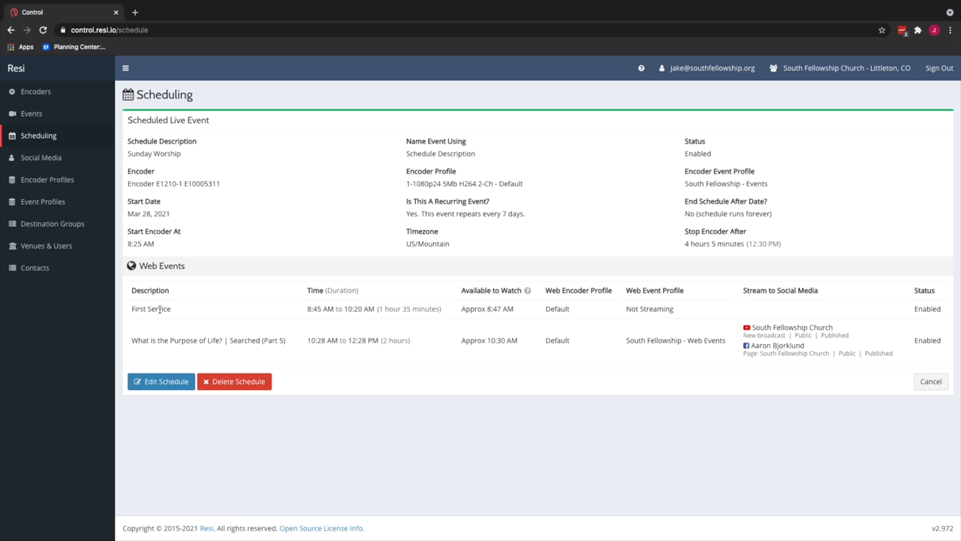
left_click_drag(133, 310, 171, 310)
left_click_drag(307, 309, 443, 315)
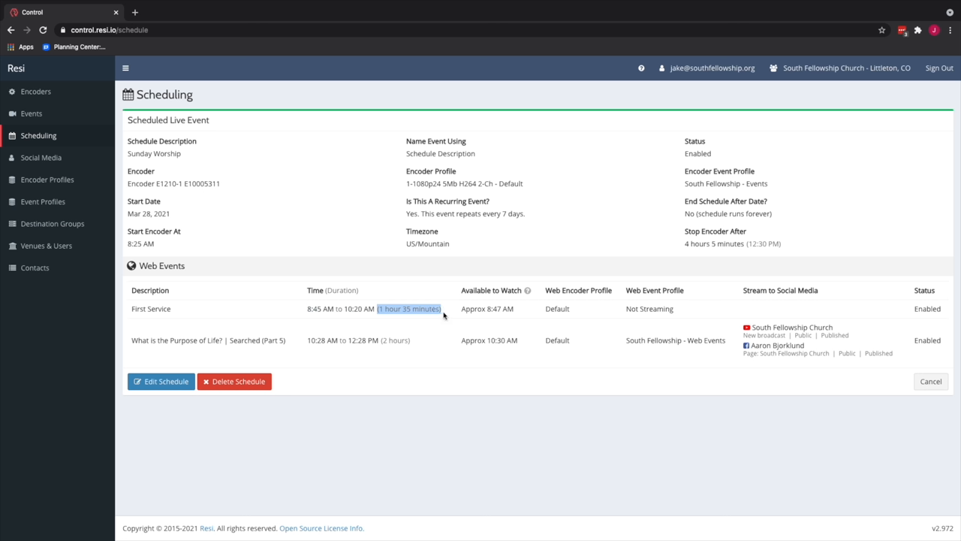
left_click(589, 314)
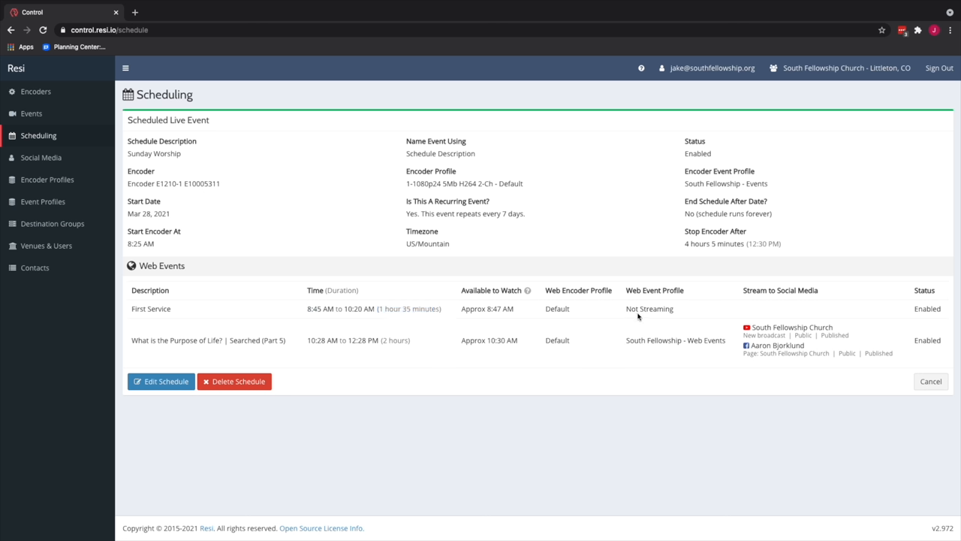
left_click_drag(626, 310, 676, 314)
Highlight the Part 5 sermon web event title in the Sunday Worship details, then clear it
left_click(151, 350)
left_click_drag(133, 340, 334, 340)
left_click(305, 343)
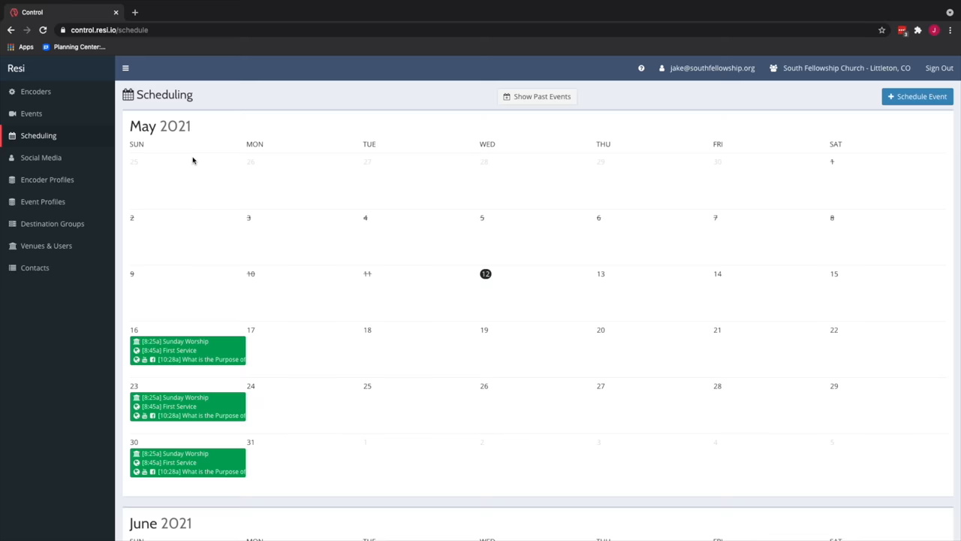
scroll(515, 360, "down", 5)
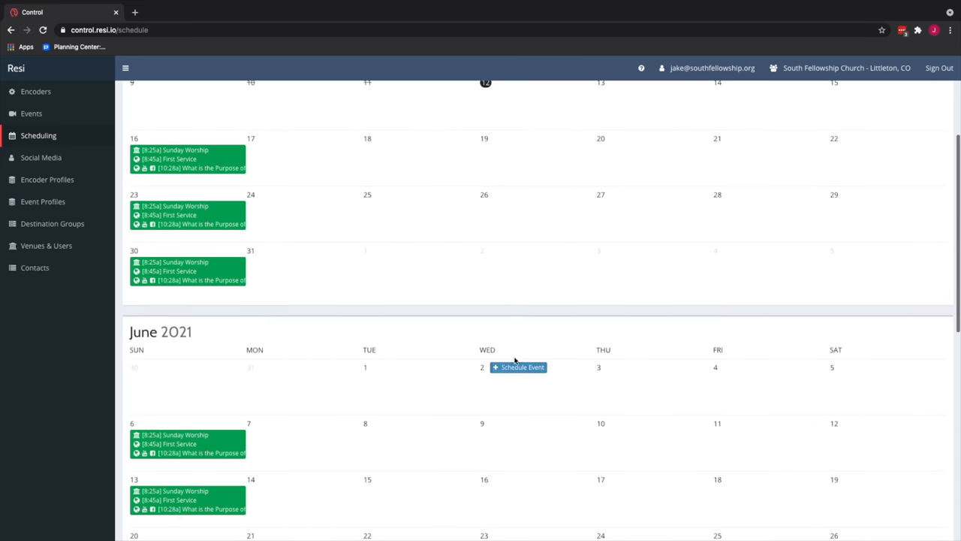
scroll(513, 360, "up", 1)
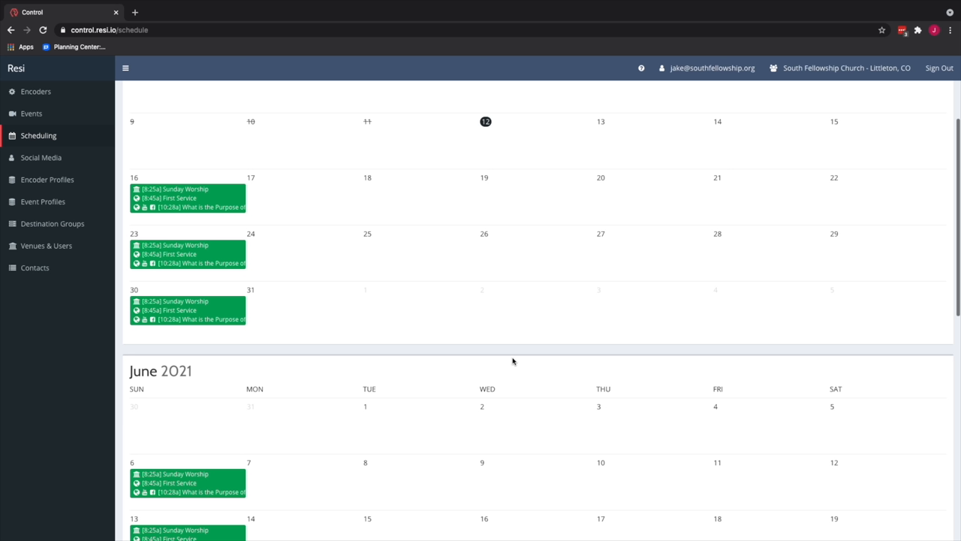